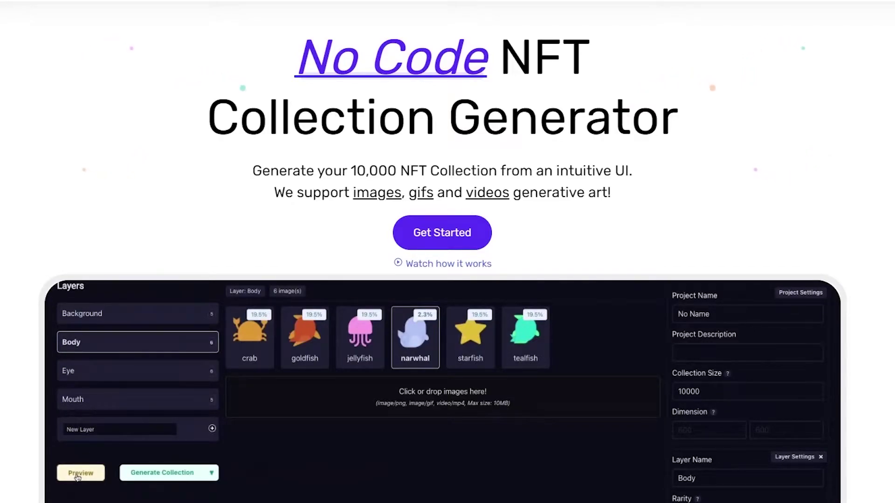
# Scroll the landing page down to the Pricing section with the free, $179, $279 and $389 tiers
pyautogui.scroll(-15, 775, 299)
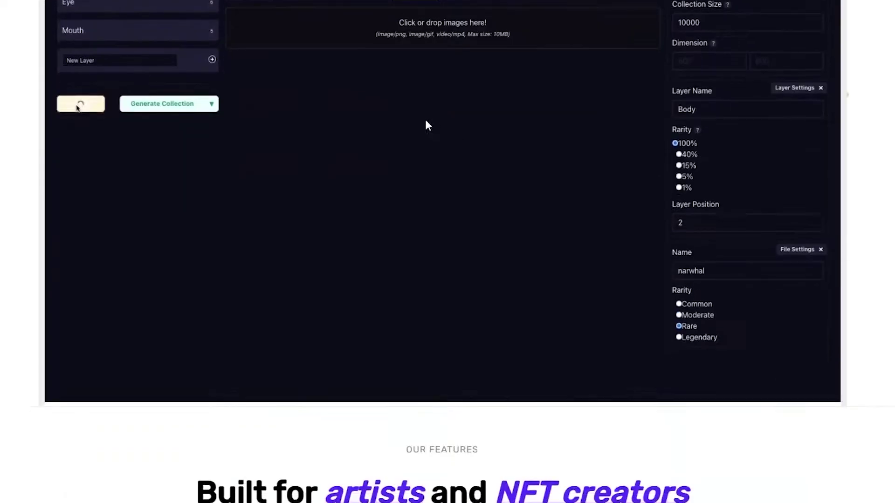
pyautogui.scroll(18, 215, 199)
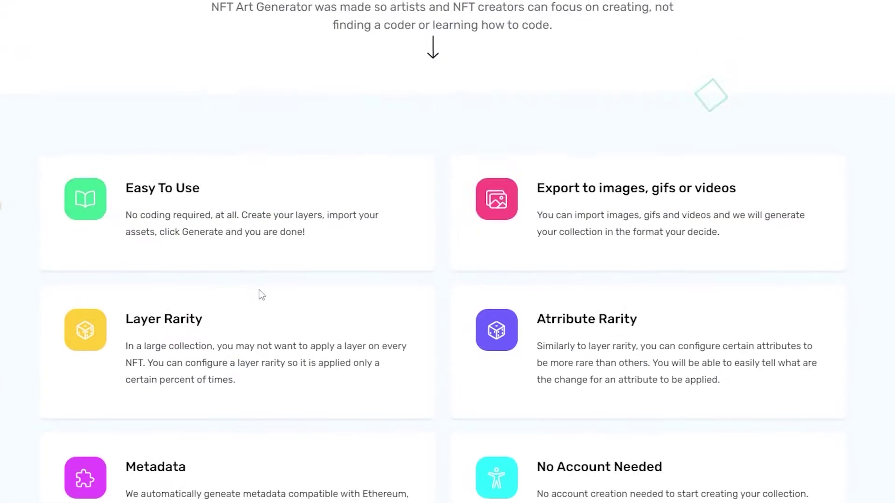
pyautogui.scroll(-14, 496, 320)
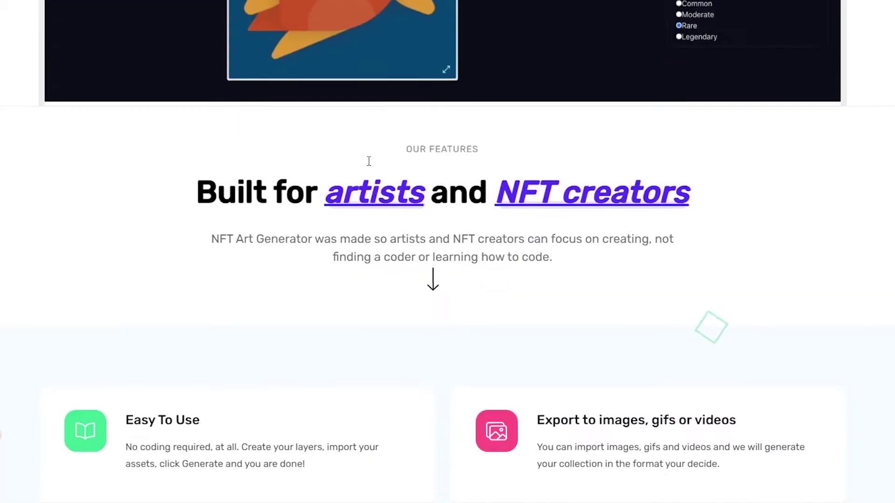
pyautogui.scroll(4, 431, 182)
pyautogui.scroll(-10, 431, 186)
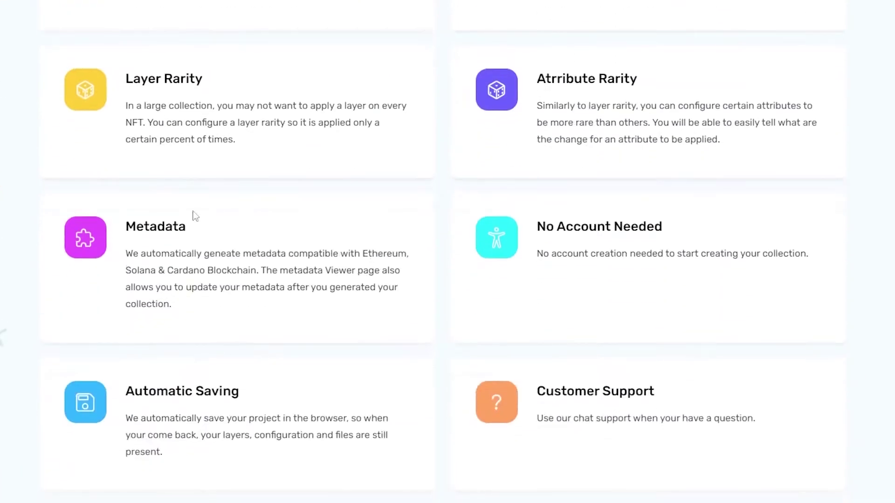
pyautogui.scroll(4, 444, 244)
pyautogui.scroll(-12, 523, 281)
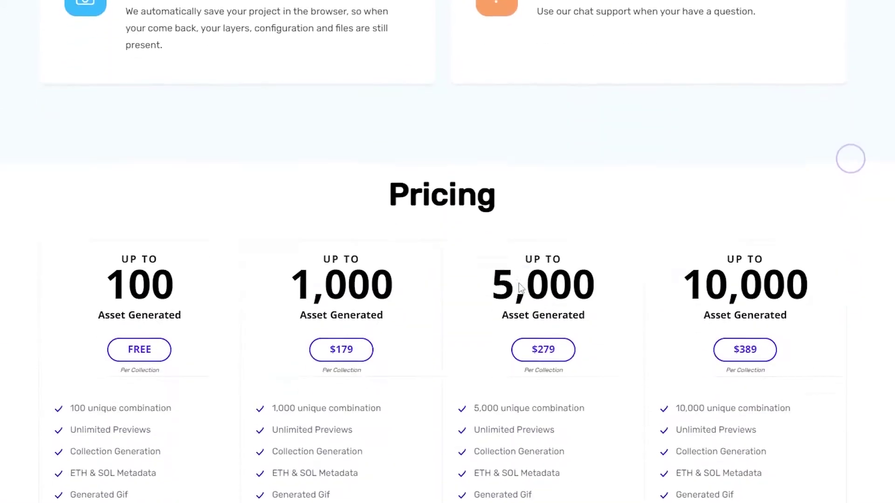
pyautogui.scroll(-5, 442, 336)
pyautogui.scroll(3, 401, 332)
pyautogui.scroll(-3, 389, 326)
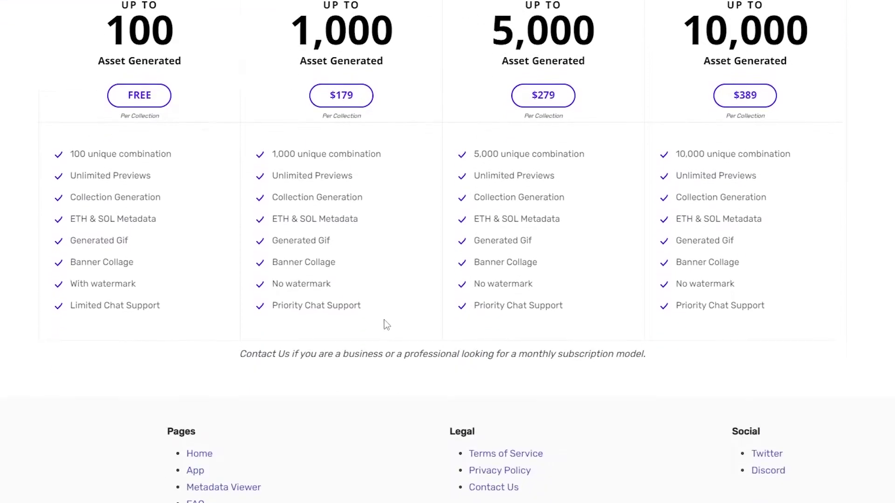
# Scroll back up to the top of the nft-generator.art landing page
pyautogui.scroll(2, 405, 324)
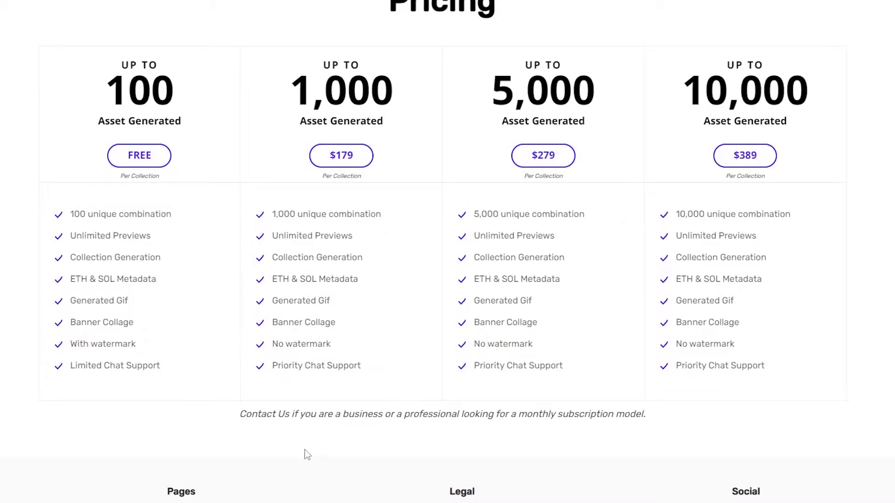
pyautogui.scroll(15, 307, 454)
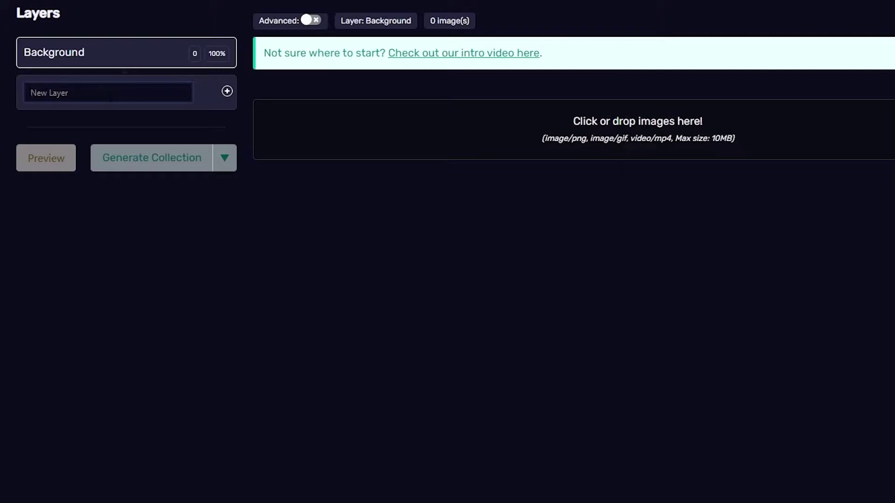
# Create layers named shapes, eyes and mouth, then reselect the Background layer
pyautogui.write('hapes')
pyautogui.press('Return')
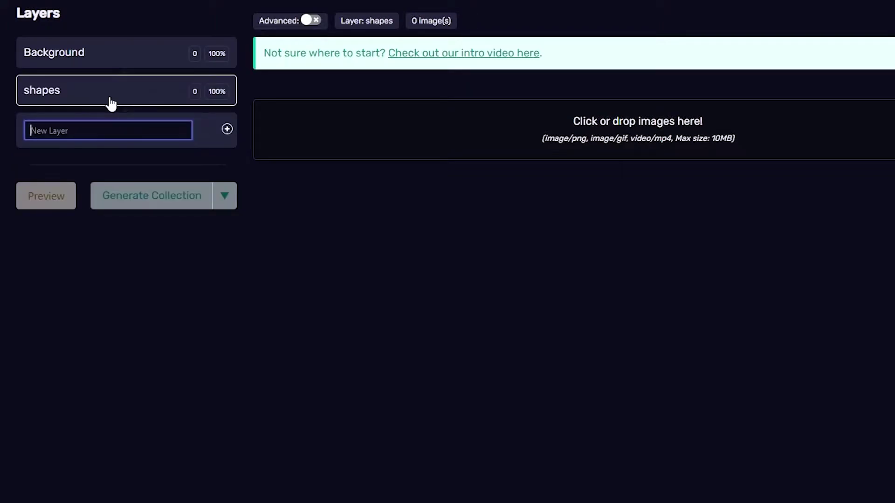
pyautogui.write('eyes')
pyautogui.press('Return')
pyautogui.write('mo')
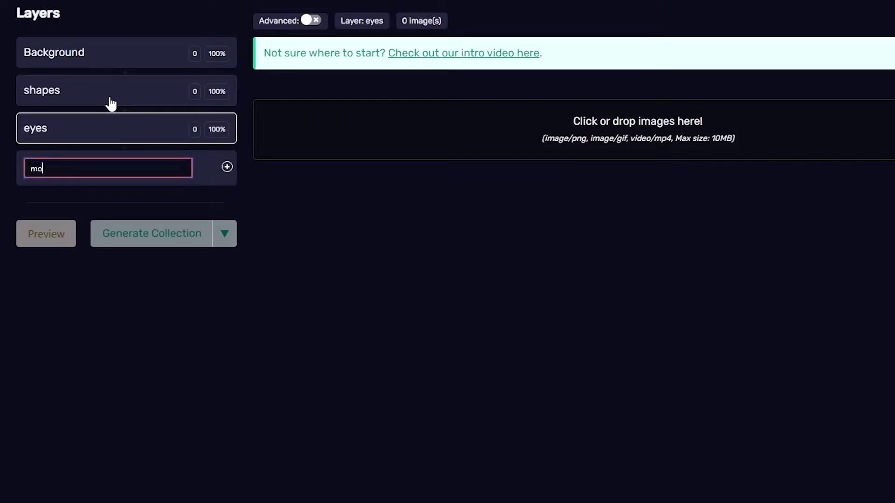
pyautogui.write('uth')
pyautogui.press('Return')
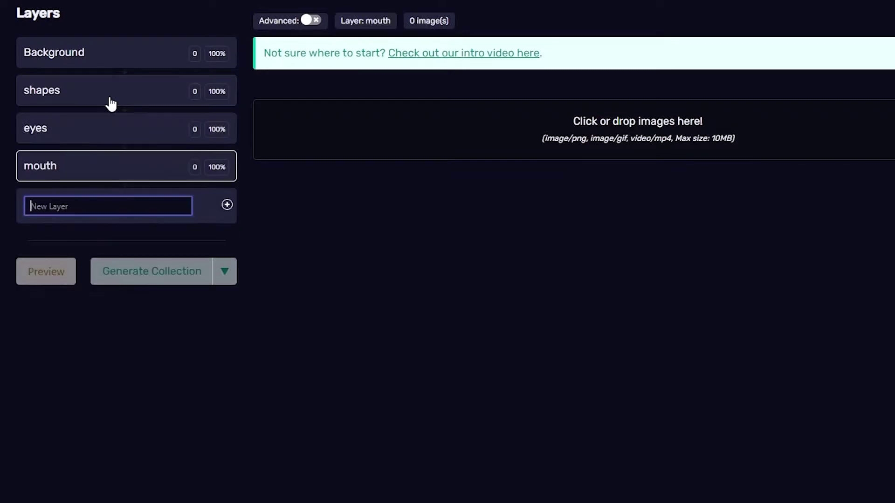
pyautogui.click(77, 63)
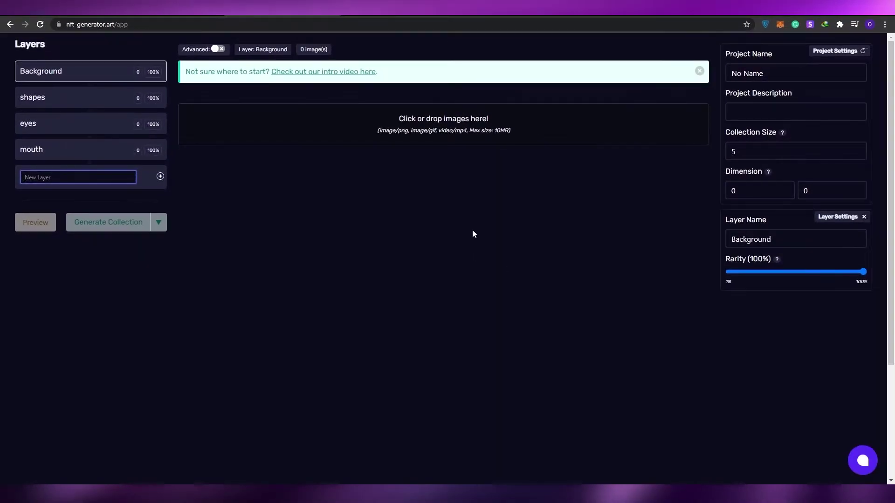
# Reselect the Background layer and drop the whole Background artwork folder onto it
pyautogui.click(56, 99)
pyautogui.click(86, 74)
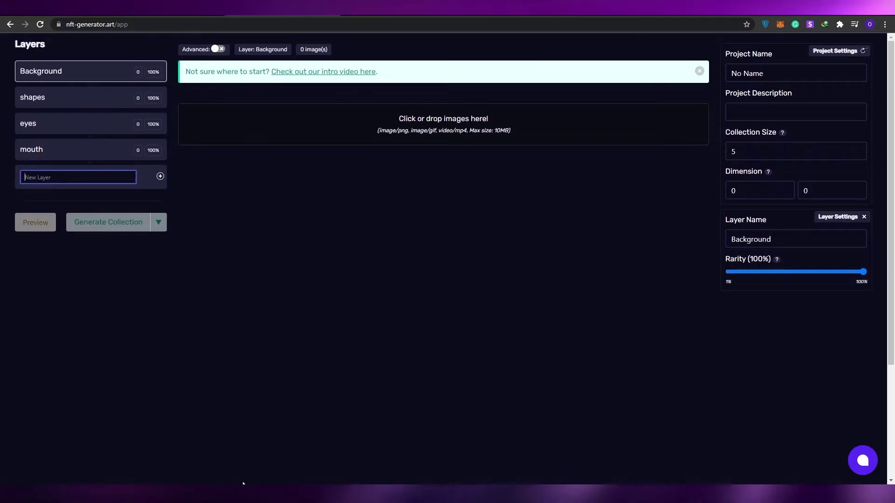
pyautogui.moveTo(242, 489)
pyautogui.click(263, 460)
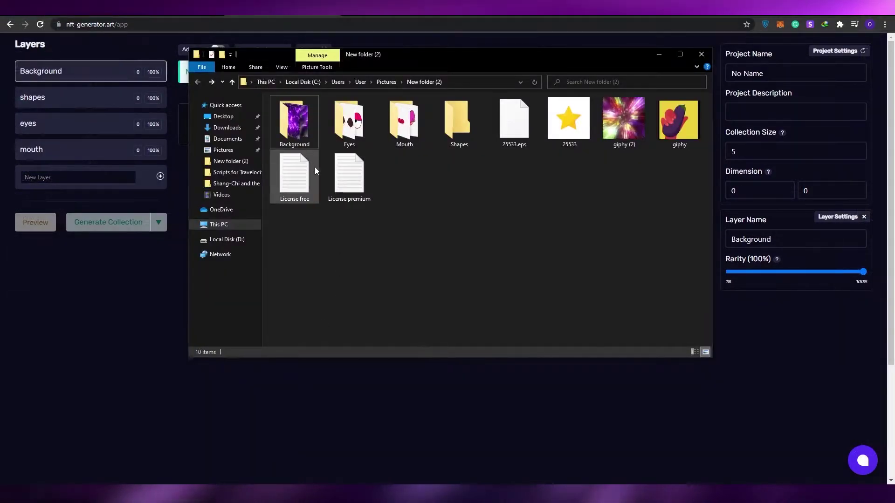
pyautogui.moveTo(294, 122); pyautogui.dragTo(186, 122)
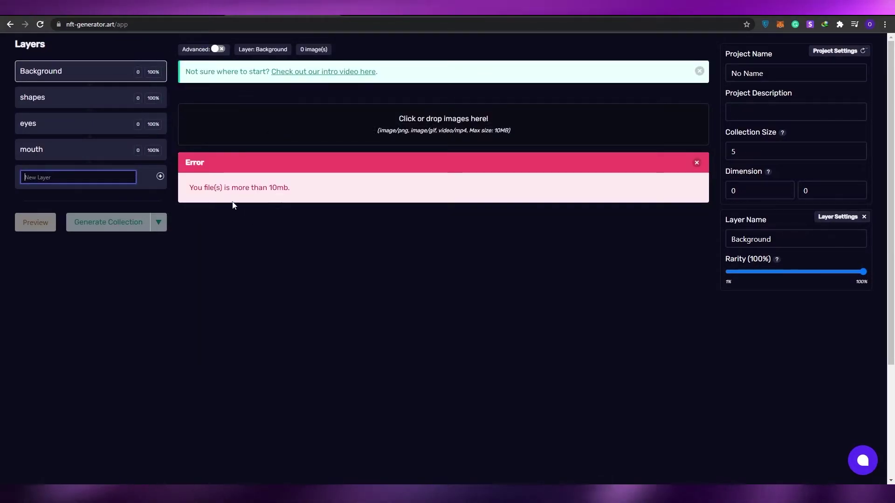
# Add giphy (9) and giphy (10) from the Background folder to the Background layer
pyautogui.click(256, 494)
pyautogui.doubleClick(477, 168)
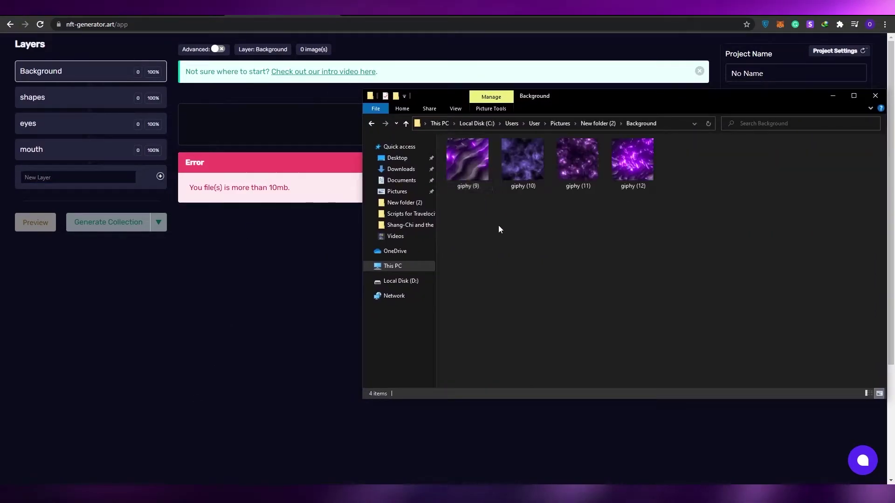
pyautogui.moveTo(466, 158); pyautogui.dragTo(263, 121)
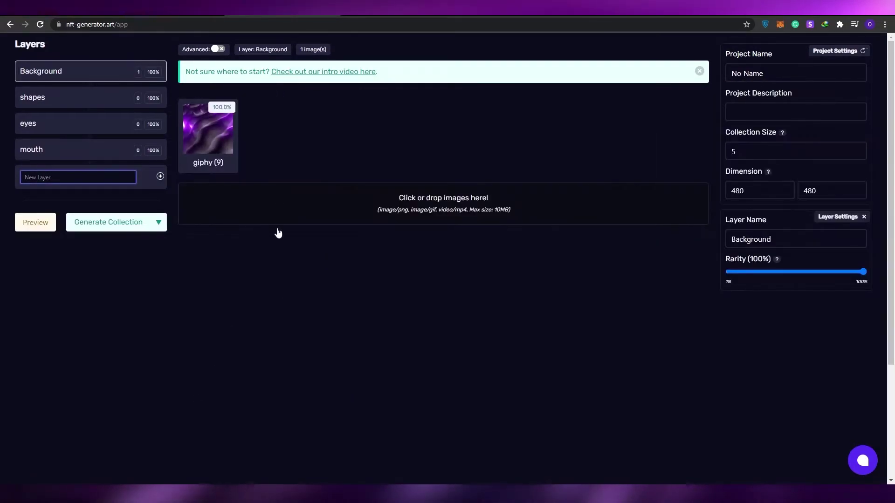
pyautogui.moveTo(240, 494)
pyautogui.click(289, 448)
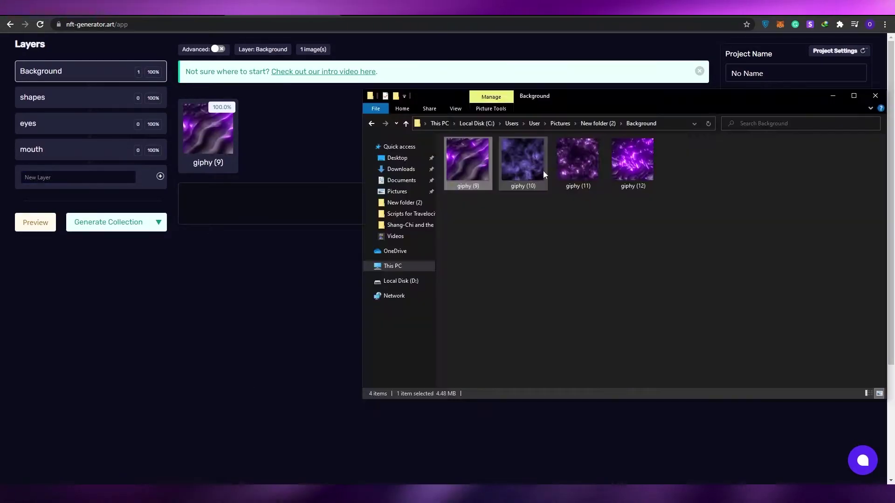
pyautogui.moveTo(524, 158); pyautogui.dragTo(334, 214)
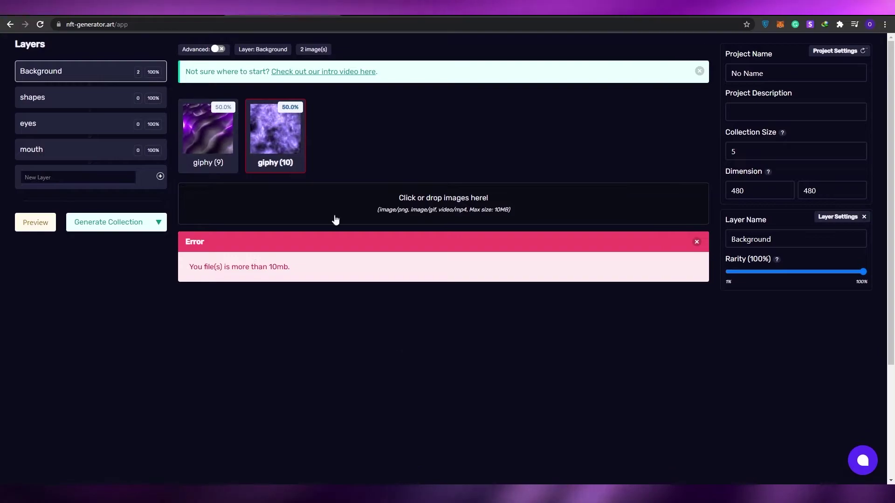
# Remove the wrongly sized giphy (10) and add giphy (1) and giphy (3) to Background
pyautogui.moveTo(262, 121)
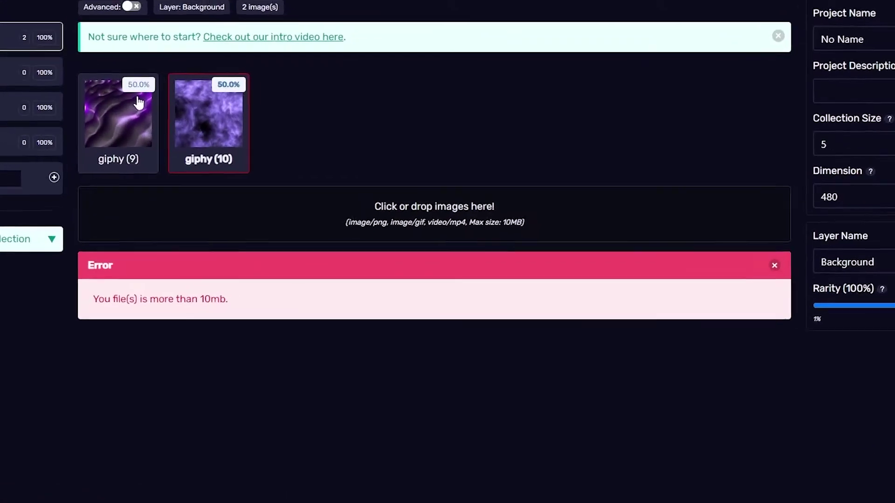
pyautogui.moveTo(228, 96)
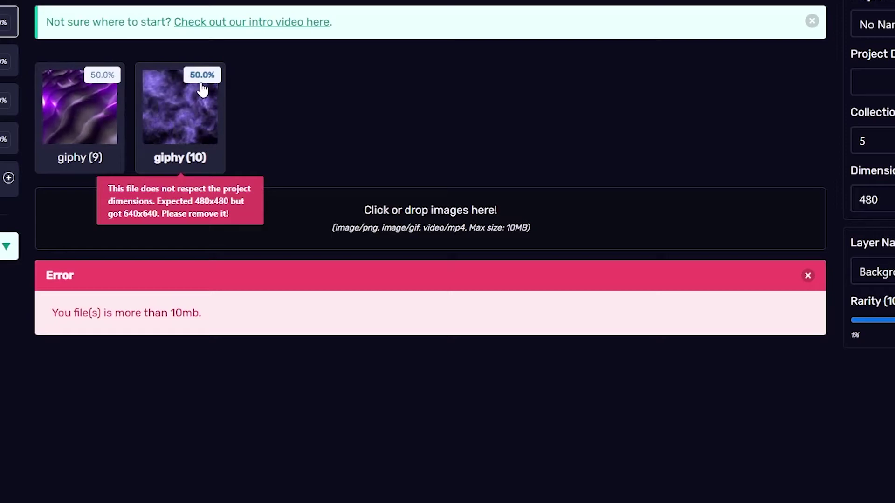
pyautogui.click(93, 98)
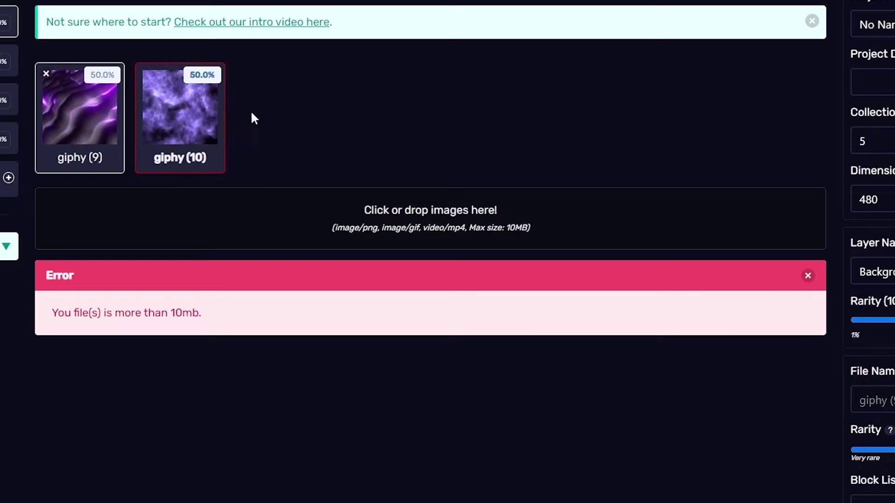
pyautogui.moveTo(219, 125)
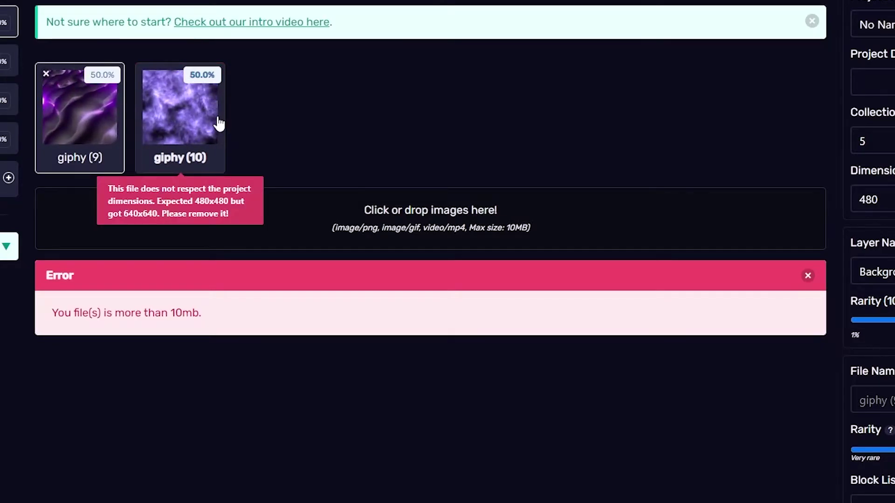
pyautogui.moveTo(161, 161)
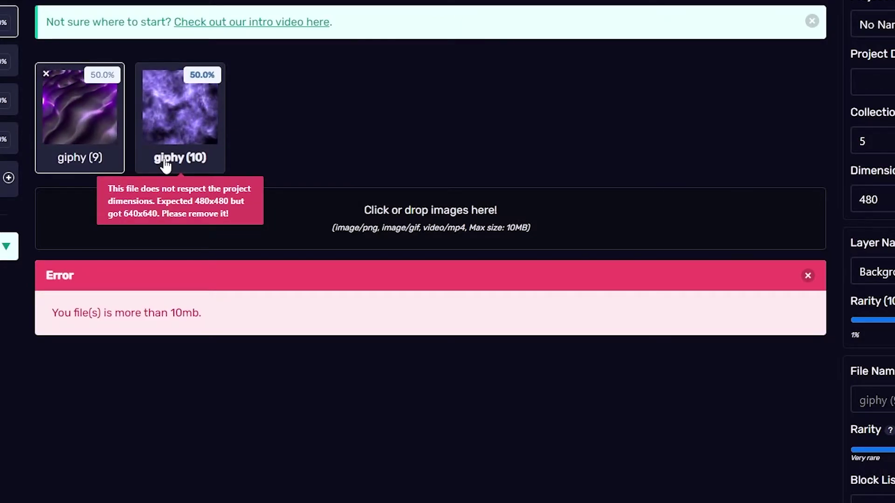
pyautogui.click(144, 75)
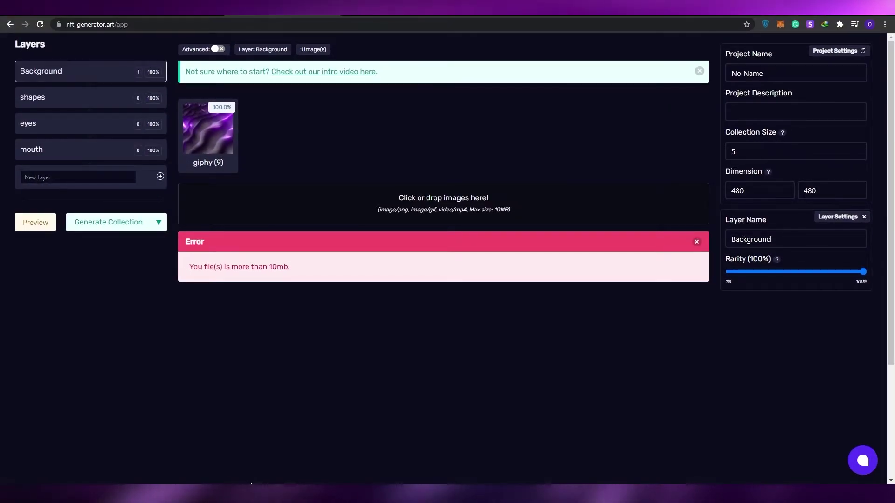
pyautogui.moveTo(219, 483); pyautogui.dragTo(443, 204)
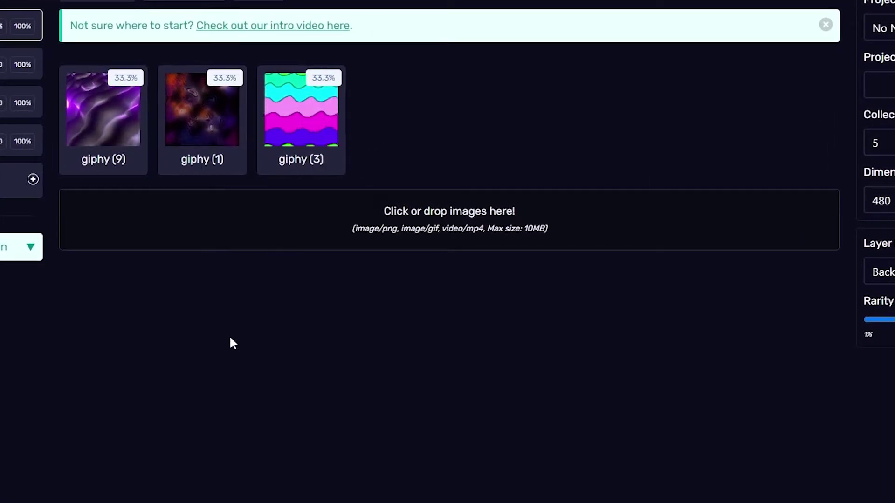
# Upload the first three badge images from the Shapes folder into the shapes layer
pyautogui.click(19, 64)
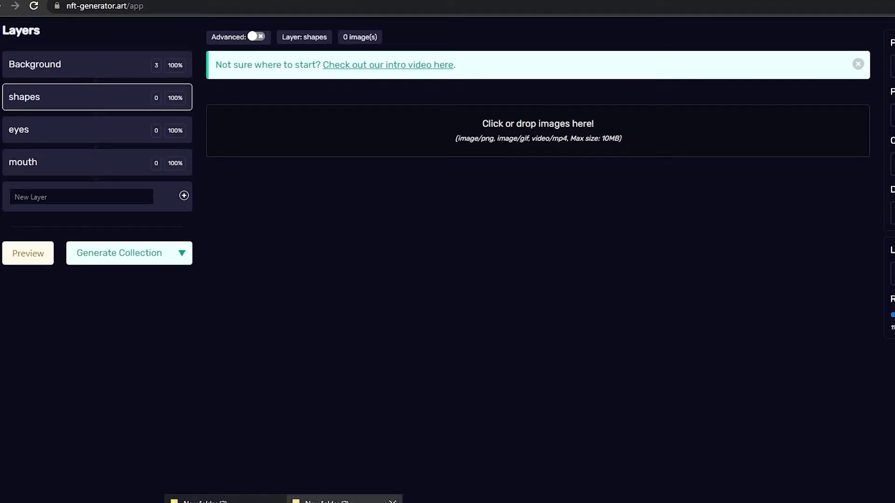
pyautogui.click(382, 498)
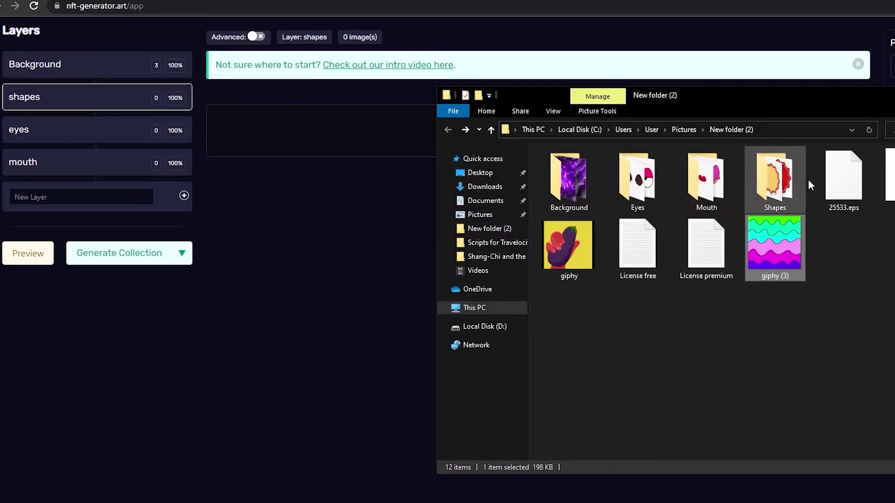
pyautogui.doubleClick(784, 182)
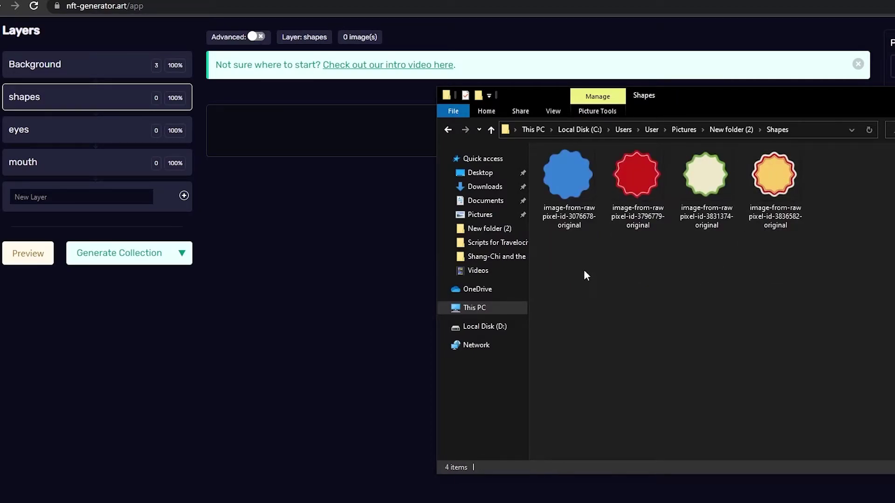
pyautogui.moveTo(671, 241); pyautogui.dragTo(680, 219)
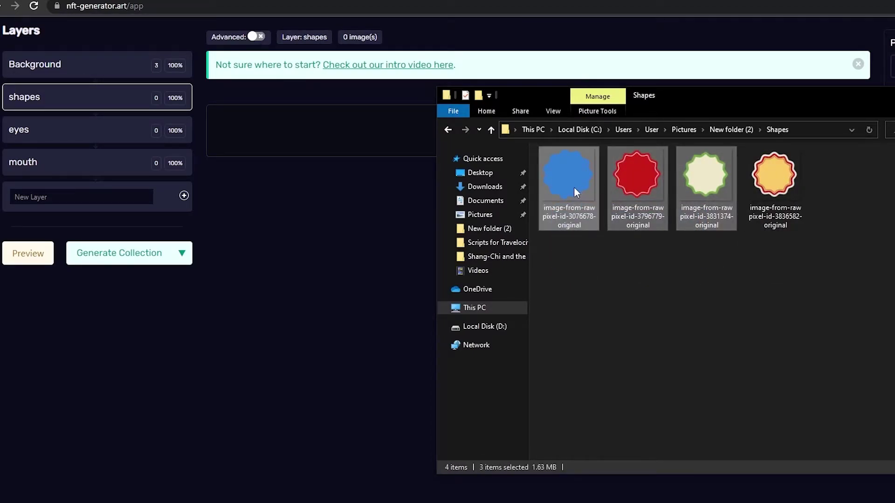
pyautogui.moveTo(574, 187); pyautogui.dragTo(312, 140)
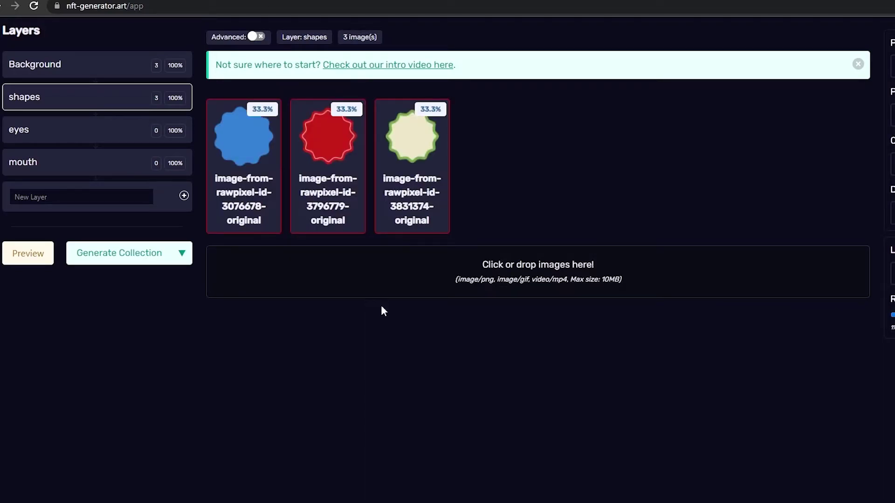
# Review the Background and shapes layer images, then select the empty eyes layer
pyautogui.click(82, 173)
pyautogui.click(35, 101)
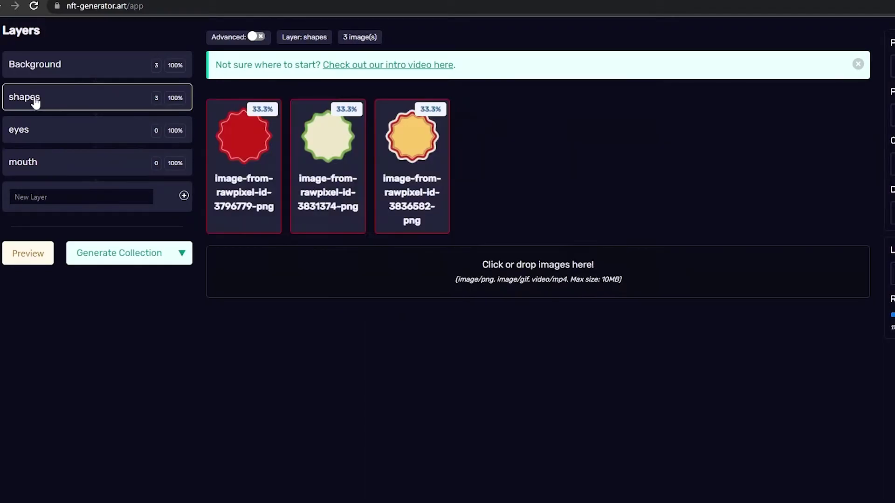
pyautogui.click(108, 69)
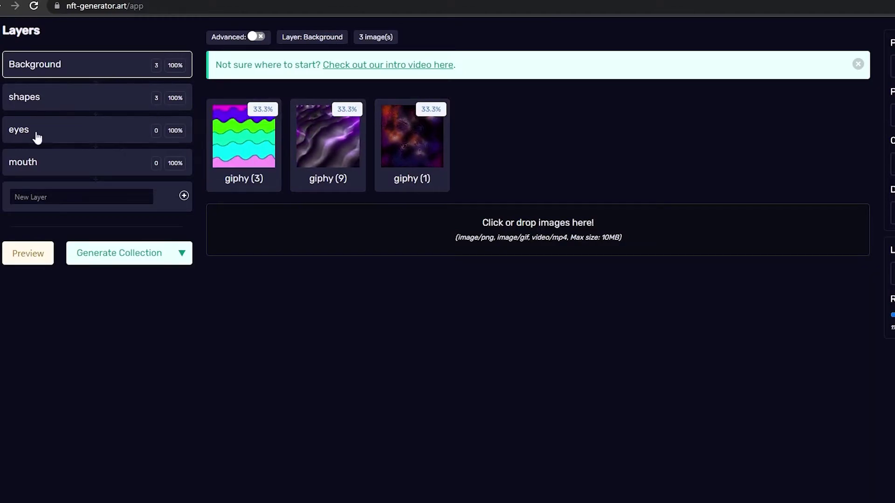
pyautogui.click(56, 98)
pyautogui.moveTo(400, 191)
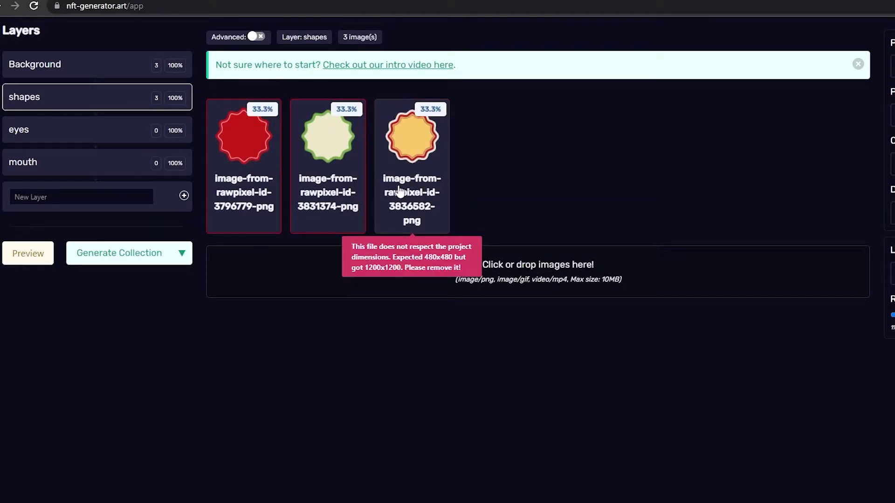
pyautogui.click(76, 134)
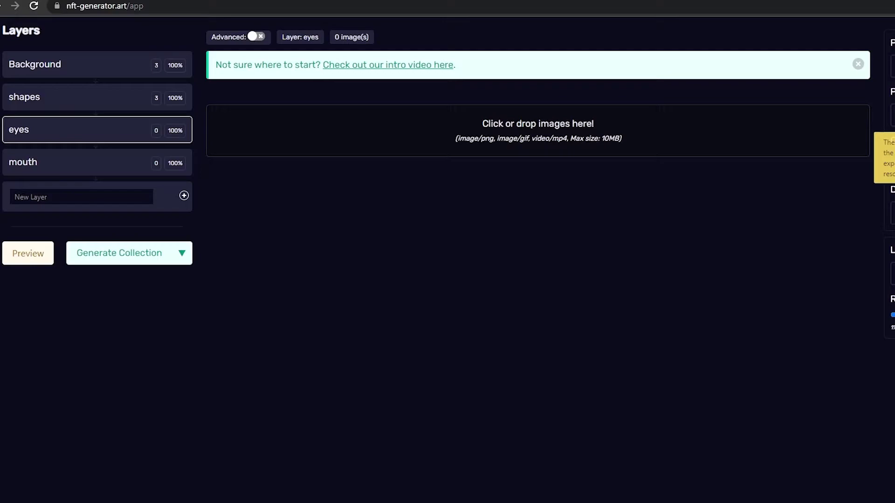
# Add giphy (4), giphy (5) and giphy from the Eyes folder to the eyes layer
pyautogui.click(326, 500)
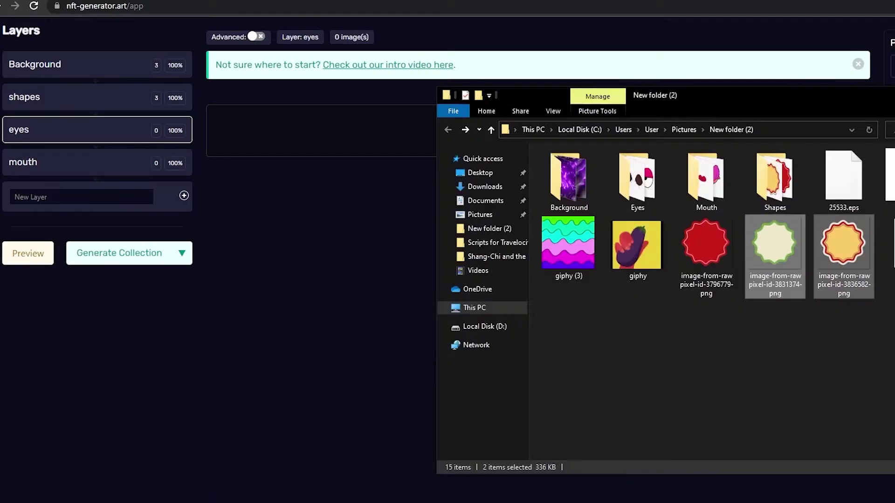
pyautogui.doubleClick(637, 179)
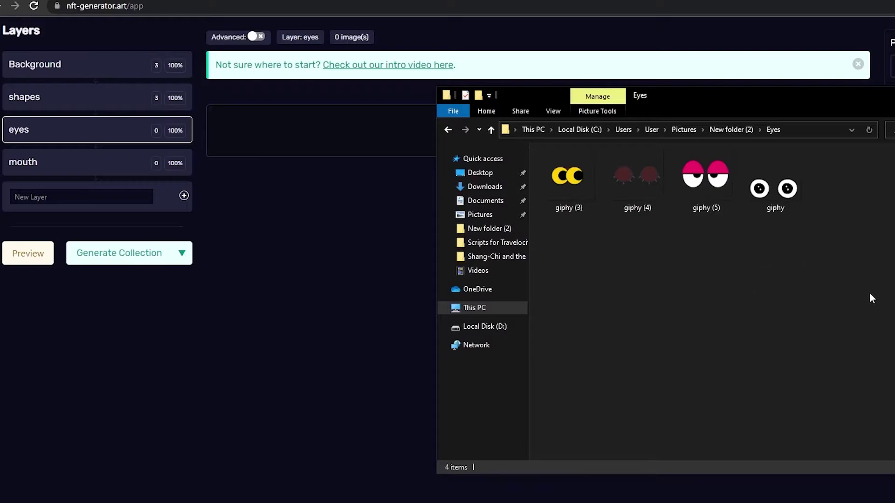
pyautogui.moveTo(735, 211); pyautogui.dragTo(636, 158)
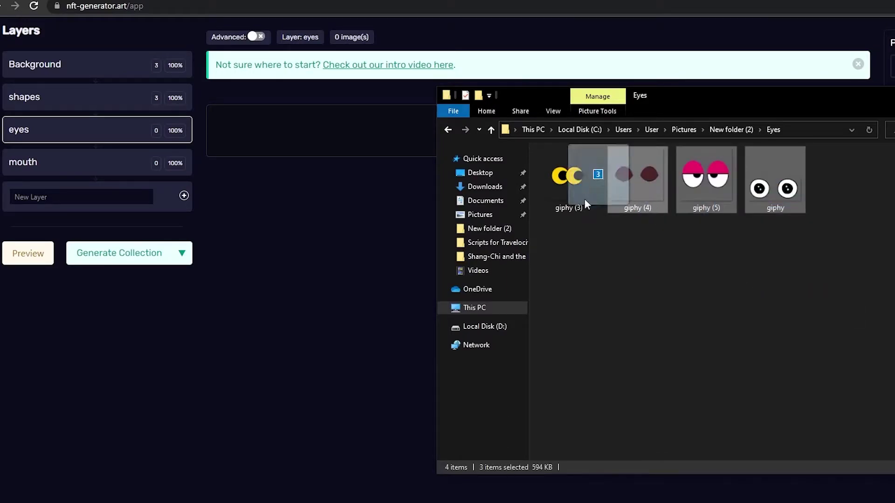
pyautogui.moveTo(585, 199); pyautogui.dragTo(235, 150)
# Load three images from the Mouth folder into the mouth layer and generate a preview
pyautogui.click(56, 173)
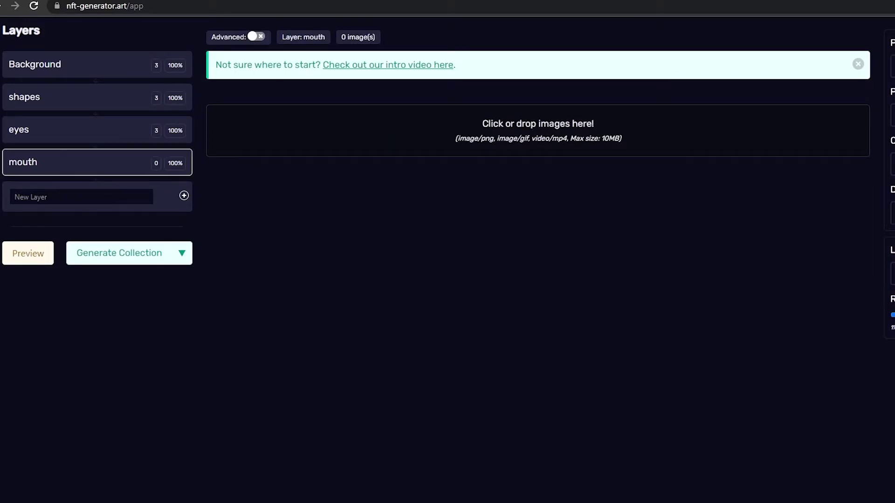
pyautogui.click(210, 499)
pyautogui.doubleClick(705, 181)
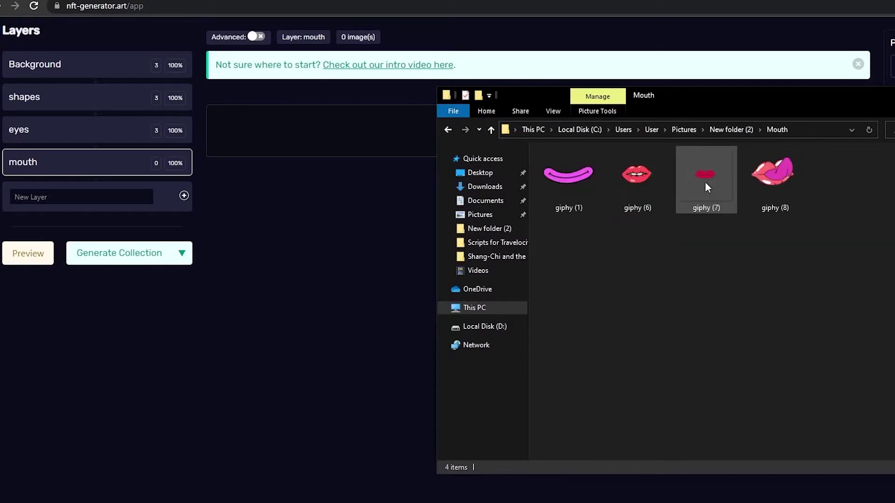
pyautogui.moveTo(705, 181); pyautogui.dragTo(289, 149)
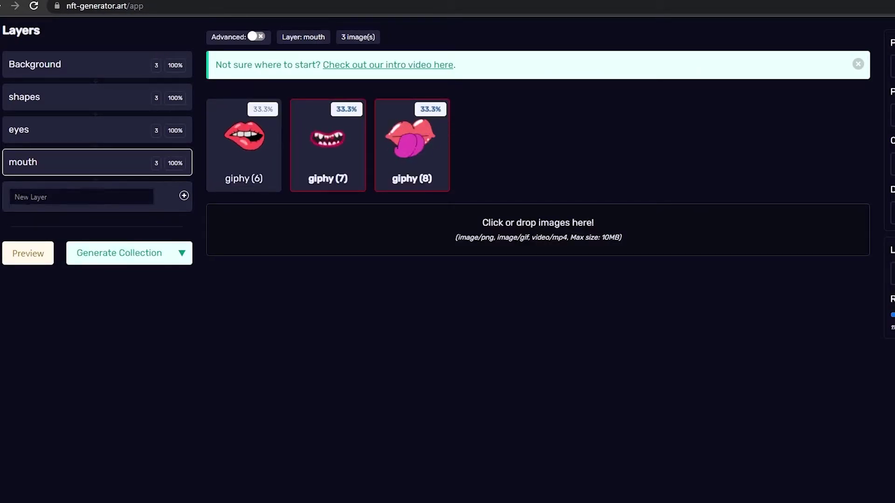
pyautogui.click(38, 258)
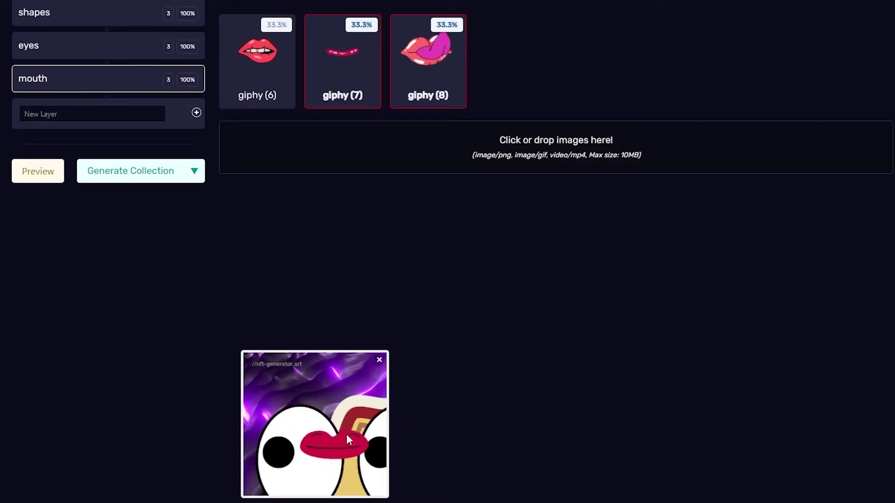
# Review the eyes and Background layer images while the character preview stays open
pyautogui.click(123, 49)
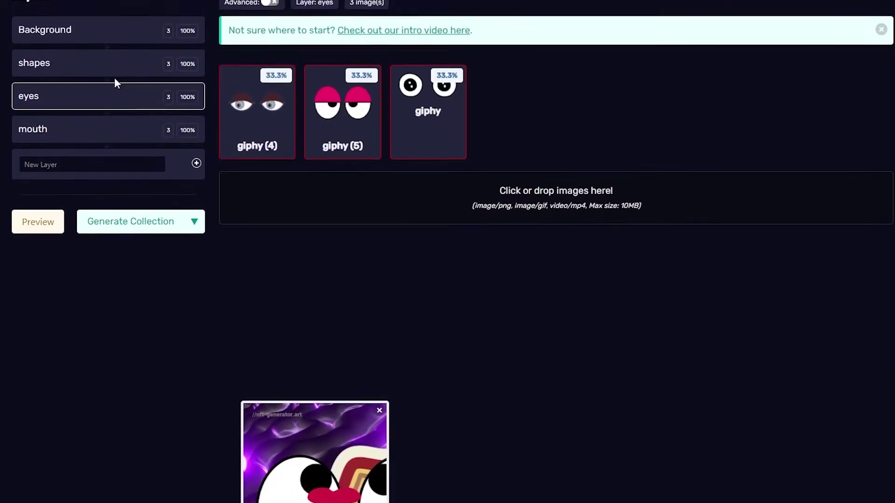
pyautogui.click(117, 52)
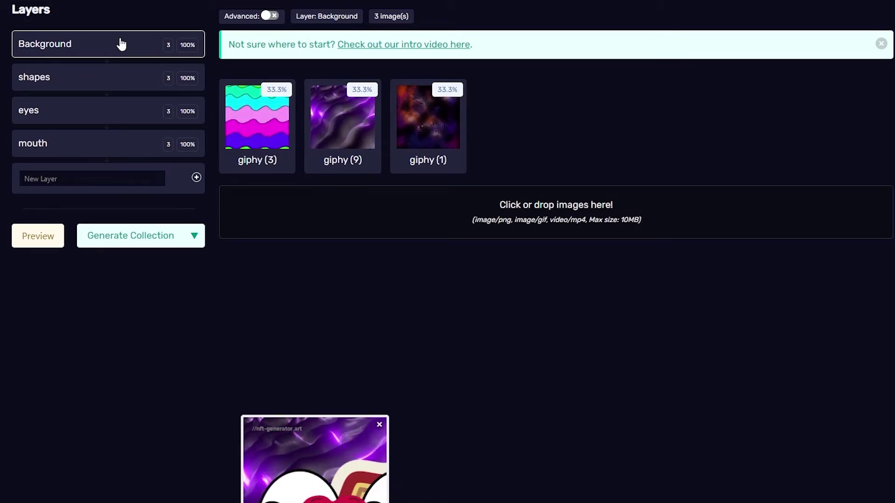
pyautogui.scroll(-4, 409, 240)
pyautogui.scroll(4, 419, 478)
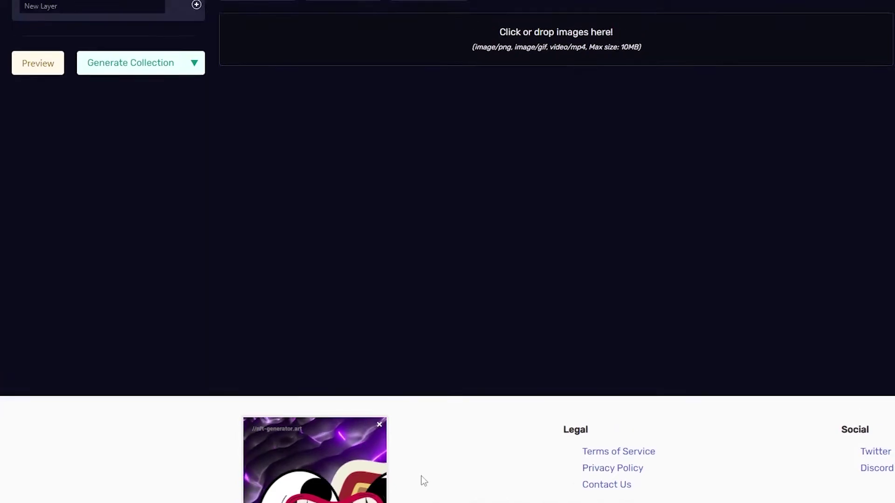
# Close the preview and generate the free '100 Generative Art ($0.00)' collection
pyautogui.click(379, 425)
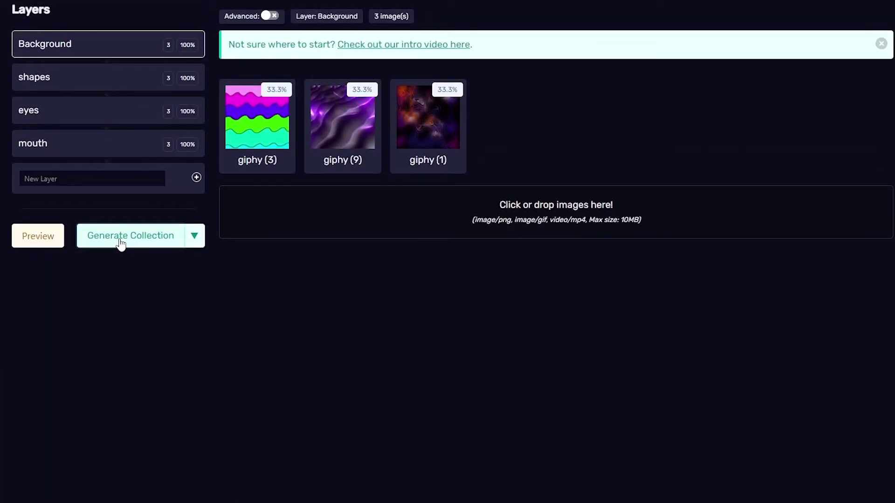
pyautogui.click(194, 238)
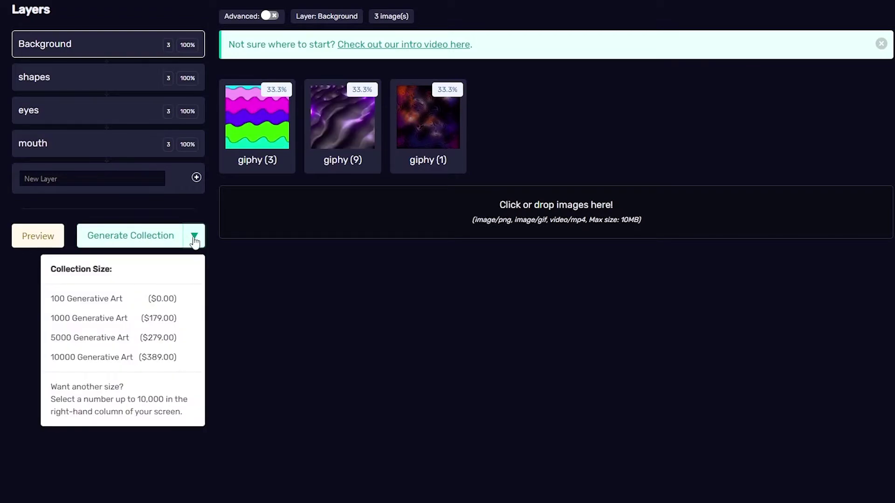
pyautogui.click(81, 304)
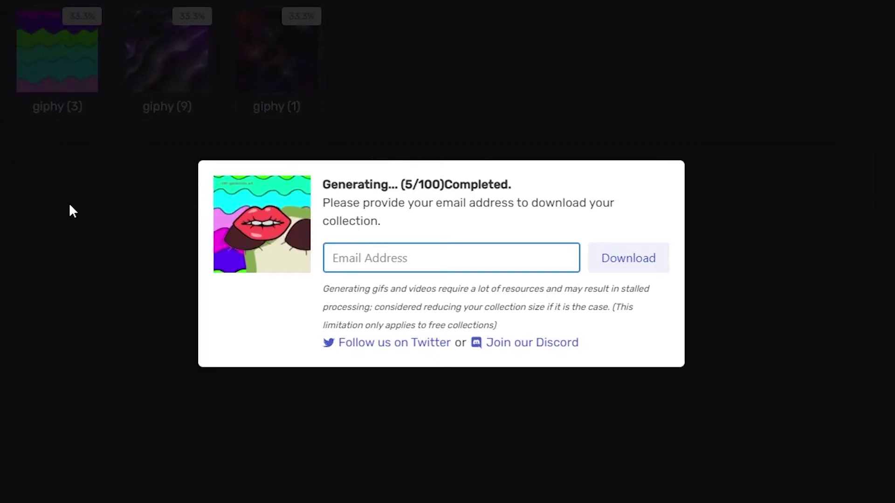
# Drag on the page to dismiss the email download prompt, returning to the editor at collection size 100
pyautogui.moveTo(381, 205); pyautogui.dragTo(376, 213)
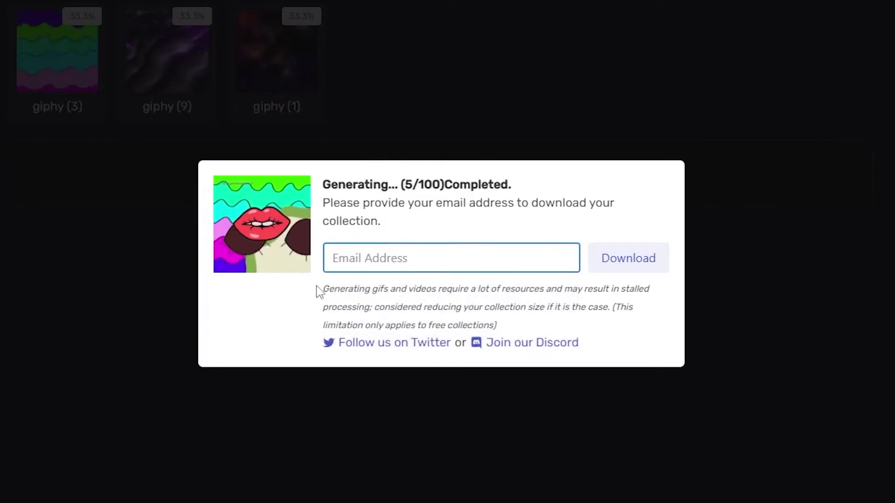
pyautogui.moveTo(513, 369); pyautogui.dragTo(832, 224)
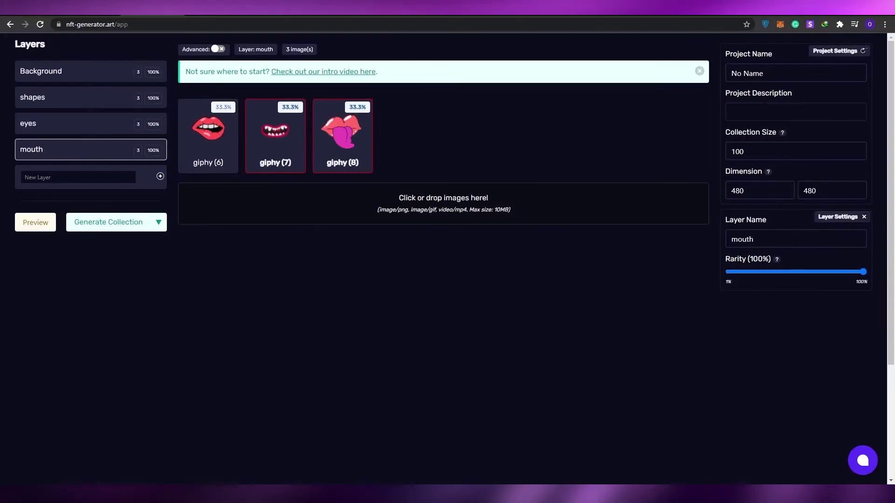
# Rename the project from 'No Name' to 'test'
pyautogui.click(796, 152)
pyautogui.moveTo(764, 73); pyautogui.dragTo(716, 74)
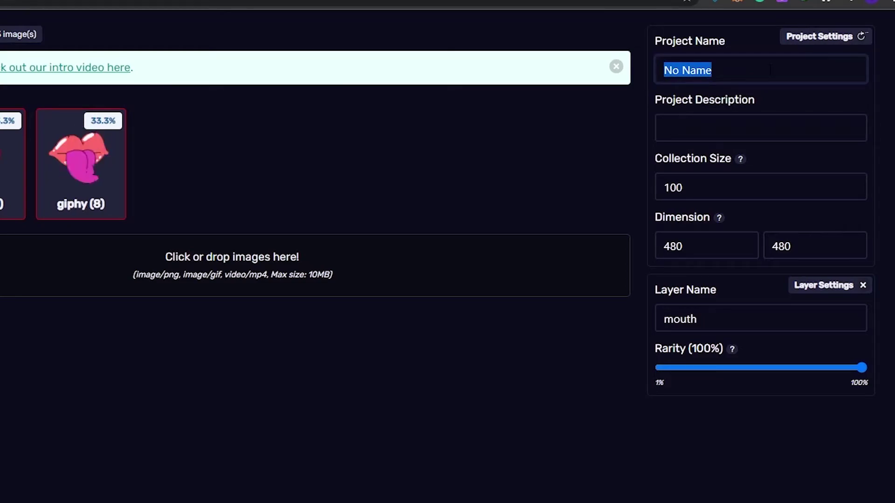
pyautogui.write('test')
pyautogui.press('Tab')
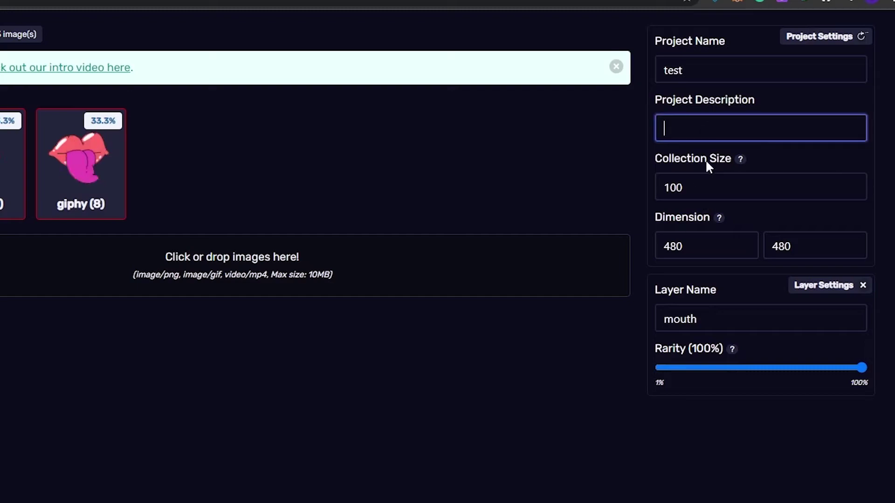
# Lower the collection size from 100 to 30
pyautogui.click(707, 174)
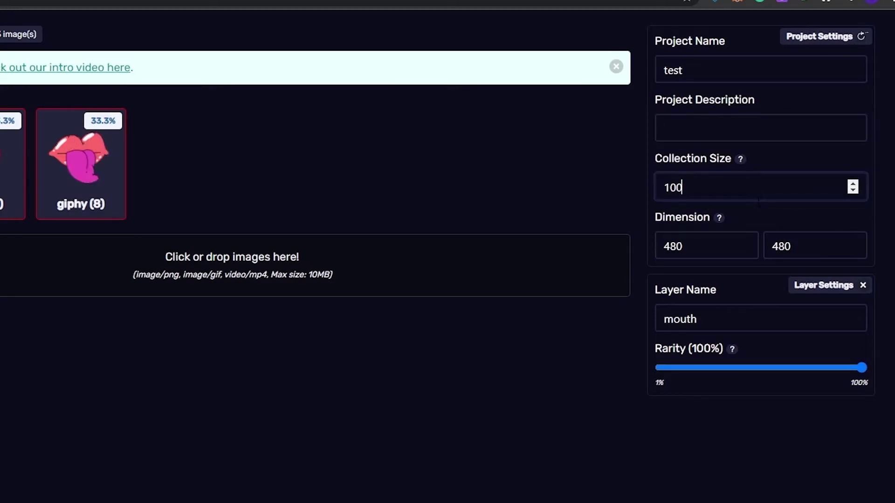
pyautogui.write('30')
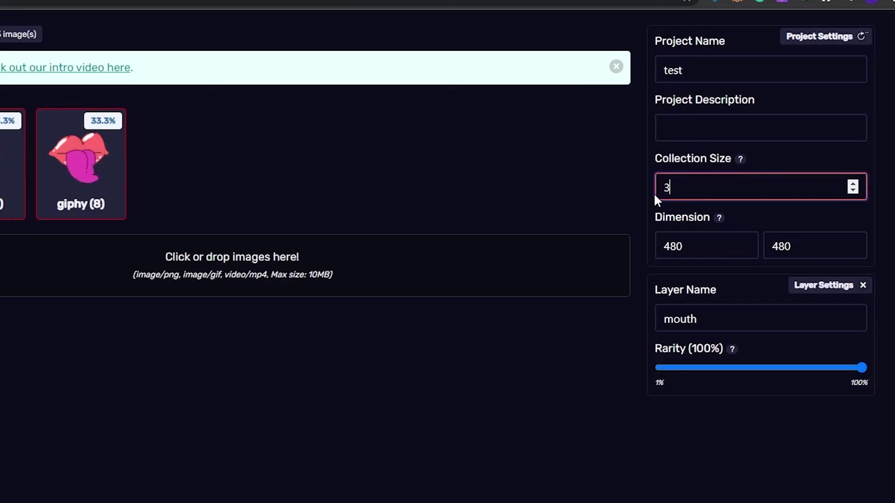
pyautogui.click(571, 458)
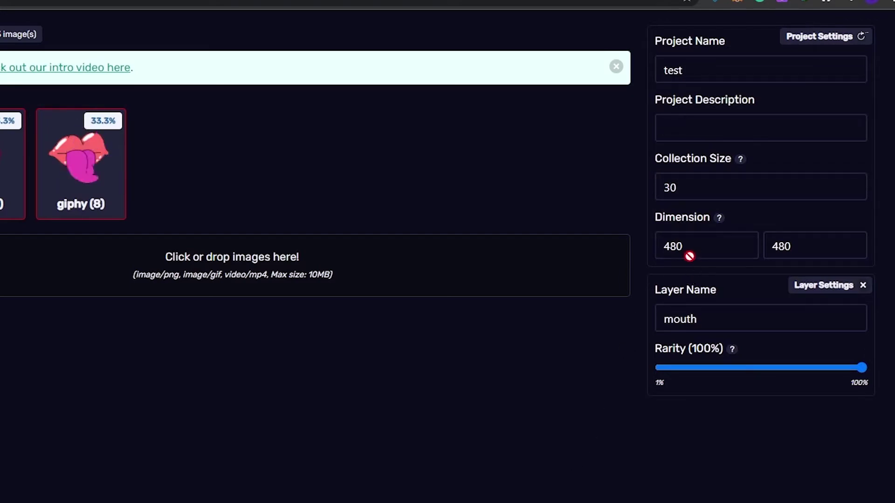
pyautogui.click(727, 320)
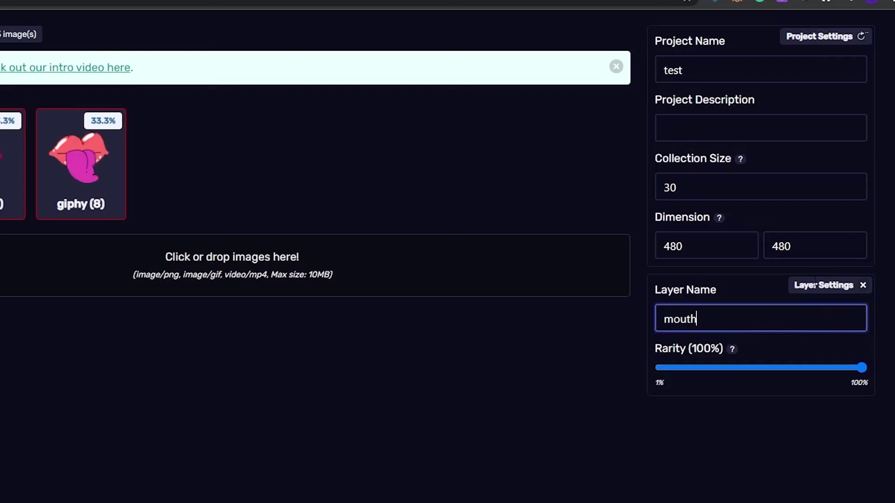
pyautogui.scroll(-2, 793, 303)
pyautogui.scroll(2, 768, 324)
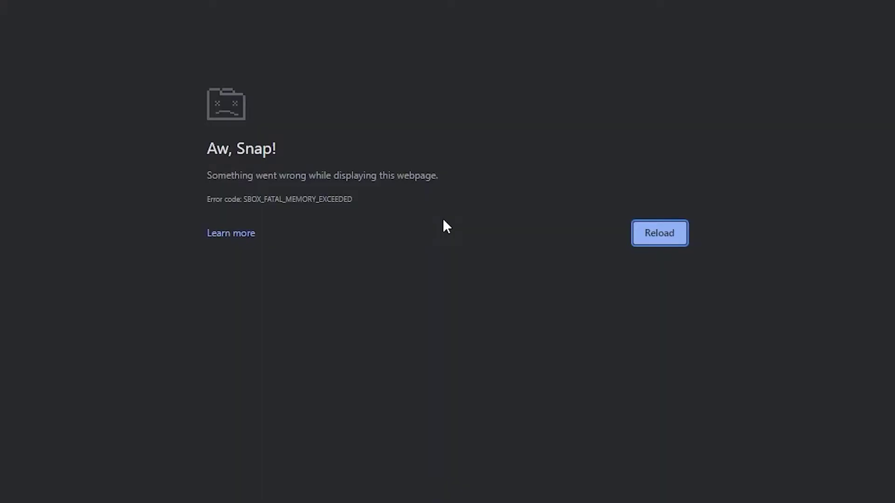
# Reload the crashed generator page to bring the test project back
pyautogui.press('F5')
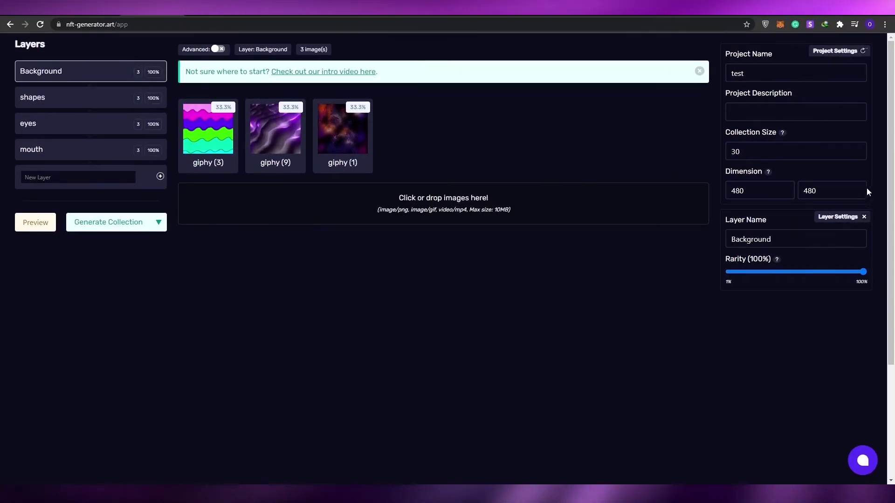
# Change the collection size to 20 and generate the collection
pyautogui.click(779, 151)
pyautogui.press('BackSpace')
pyautogui.press('BackSpace')
pyautogui.write('020')
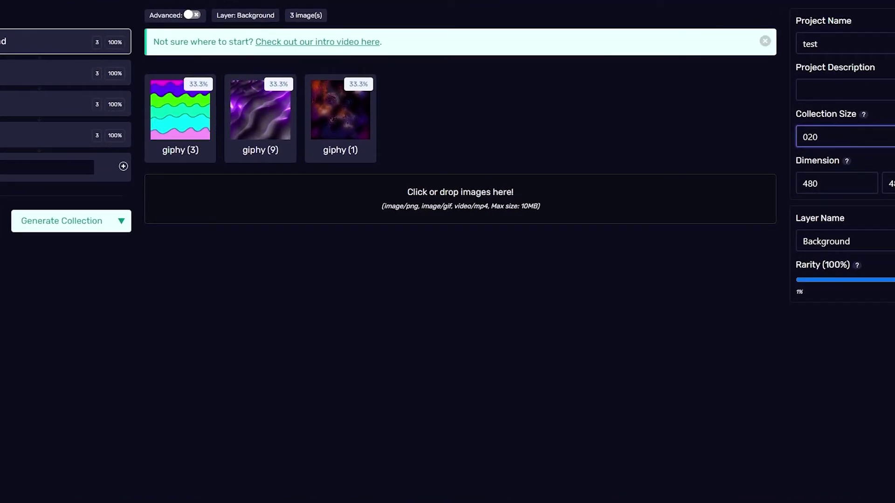
pyautogui.press('Home')
pyautogui.press('Delete')
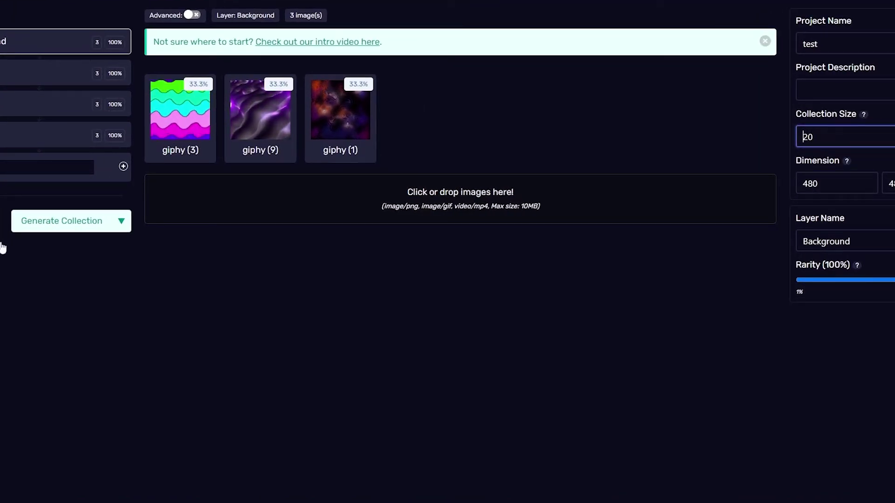
pyautogui.click(63, 230)
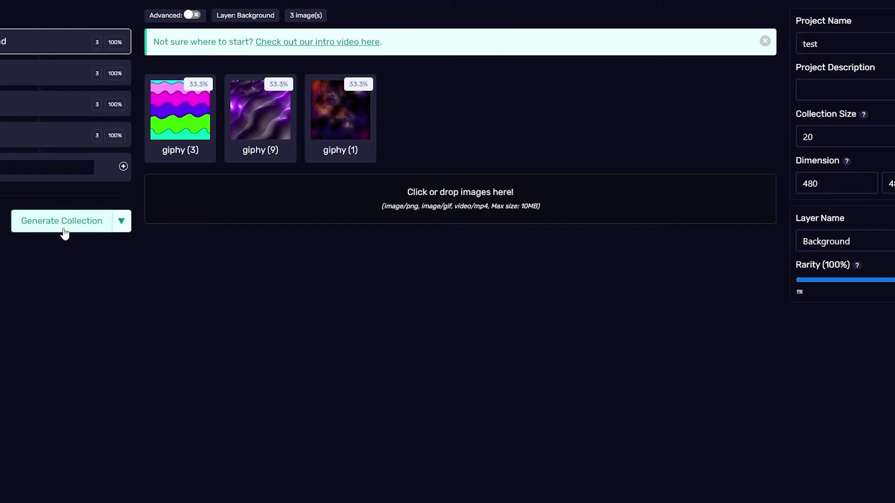
pyautogui.click(63, 230)
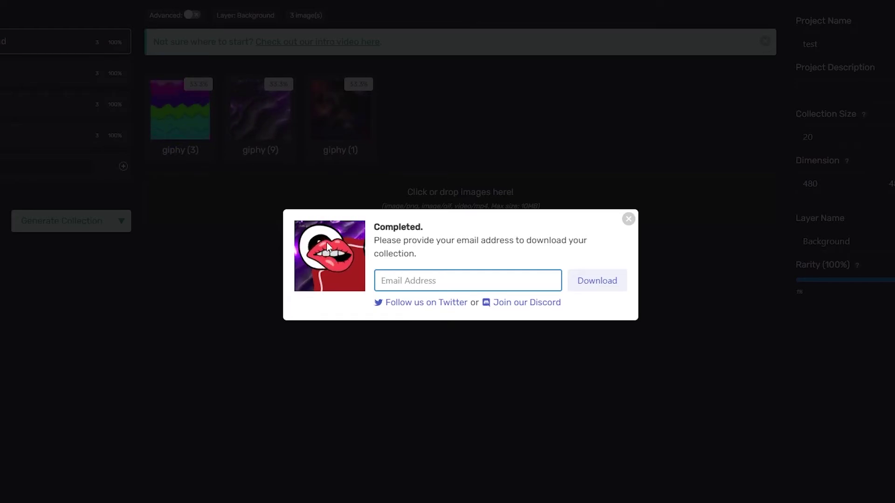
# Enter the saved e-mail address, download the collection and save it as 'sample'
pyautogui.click(440, 279)
pyautogui.click(415, 315)
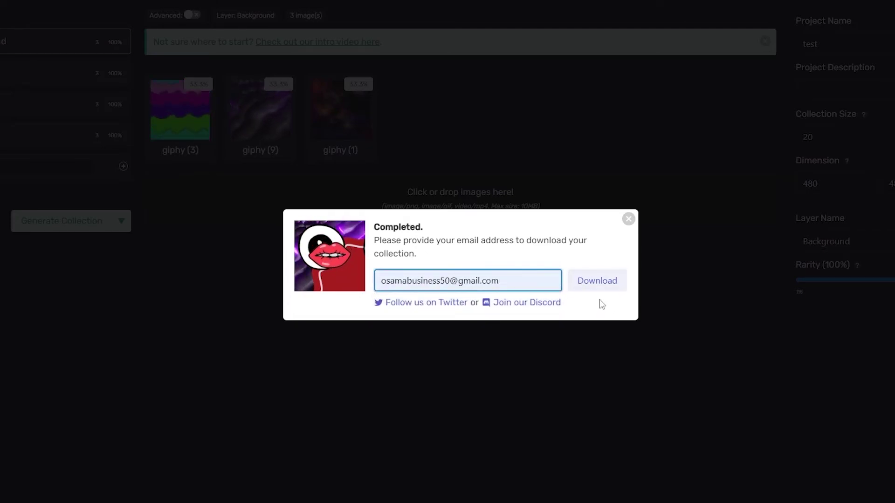
pyautogui.click(589, 281)
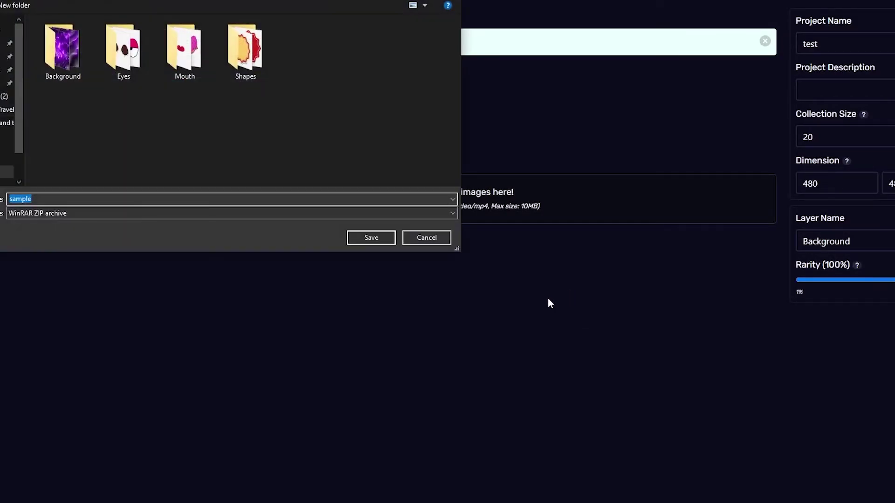
pyautogui.click(371, 238)
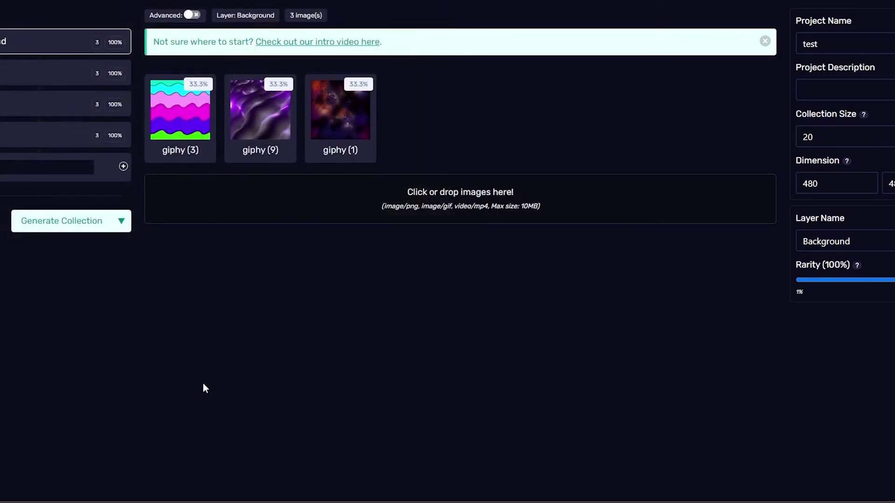
# Open sample.zip and extract its assets and metadata folders to New folder (2)
pyautogui.click(120, 484)
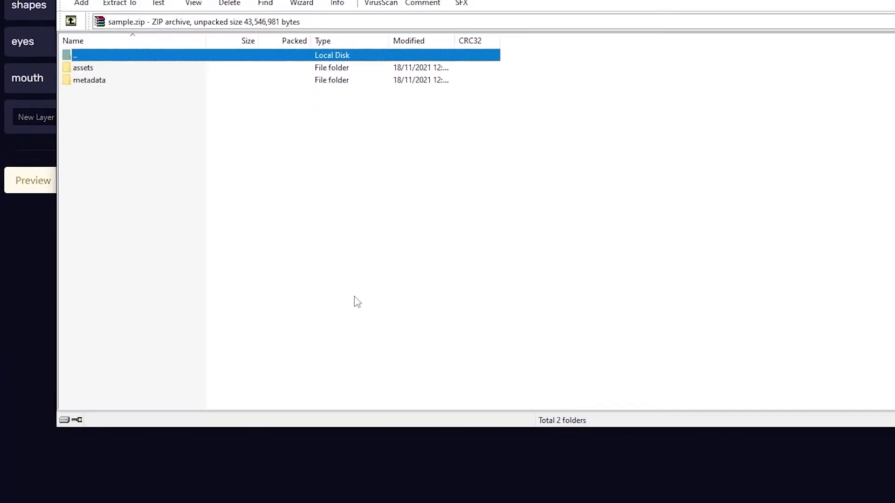
pyautogui.moveTo(317, 314); pyautogui.dragTo(94, 137)
pyautogui.click(93, 75)
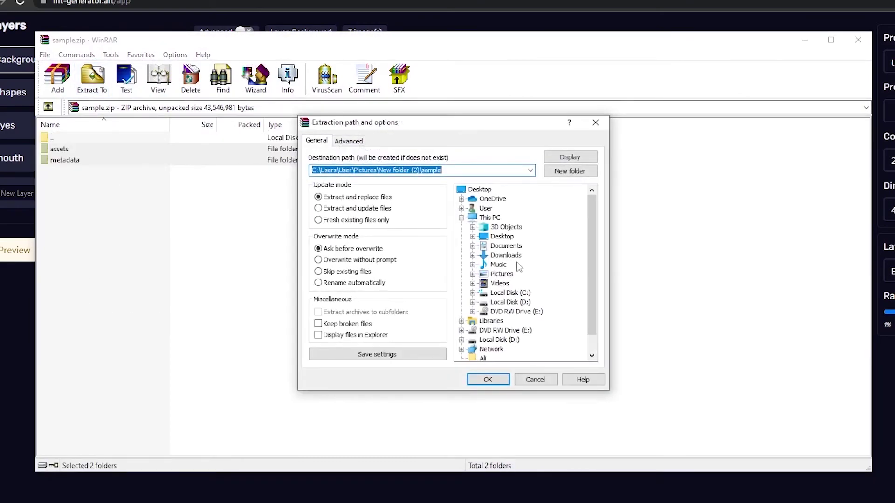
pyautogui.click(530, 170)
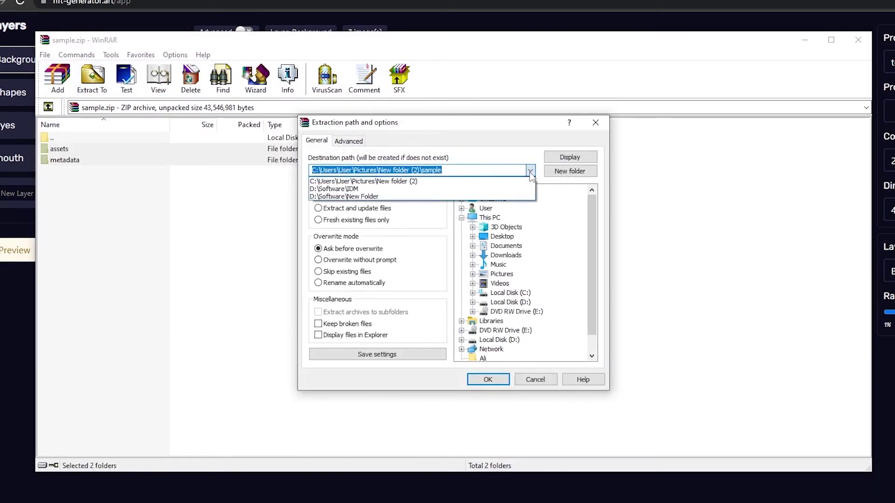
pyautogui.press('Return')
pyautogui.press('Return')
pyautogui.click(321, 498)
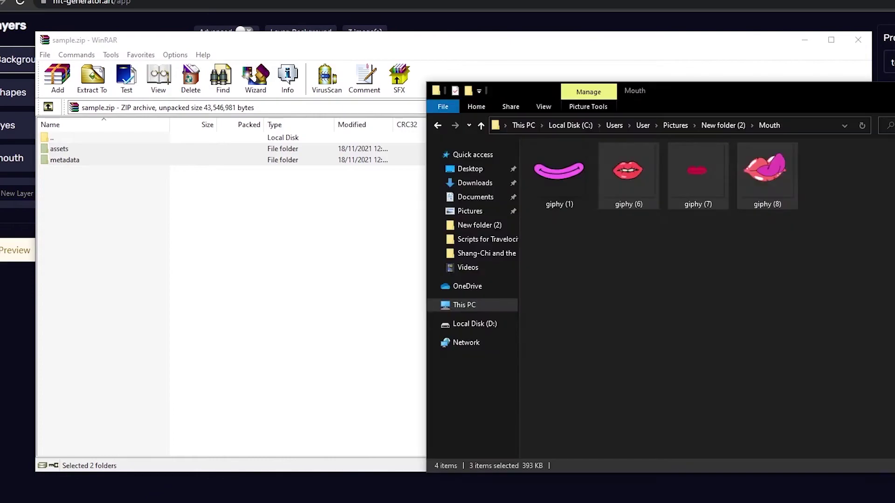
# Open the extracted assets folder of 20 images, close WinRAR, and shrink the Explorer window
pyautogui.press('BackSpace')
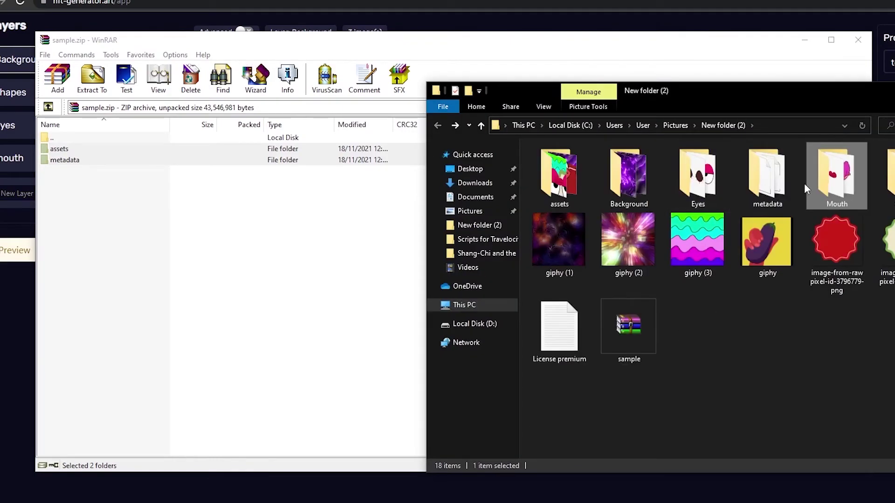
pyautogui.doubleClick(559, 177)
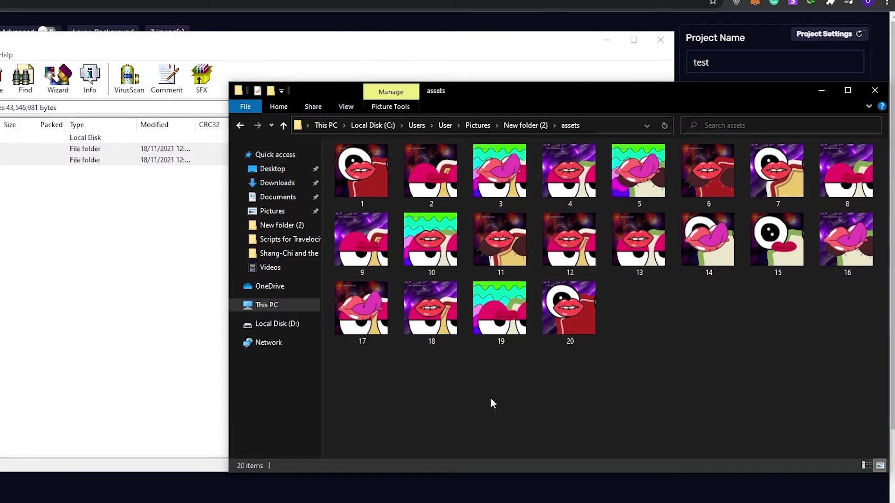
pyautogui.click(166, 361)
pyautogui.click(660, 39)
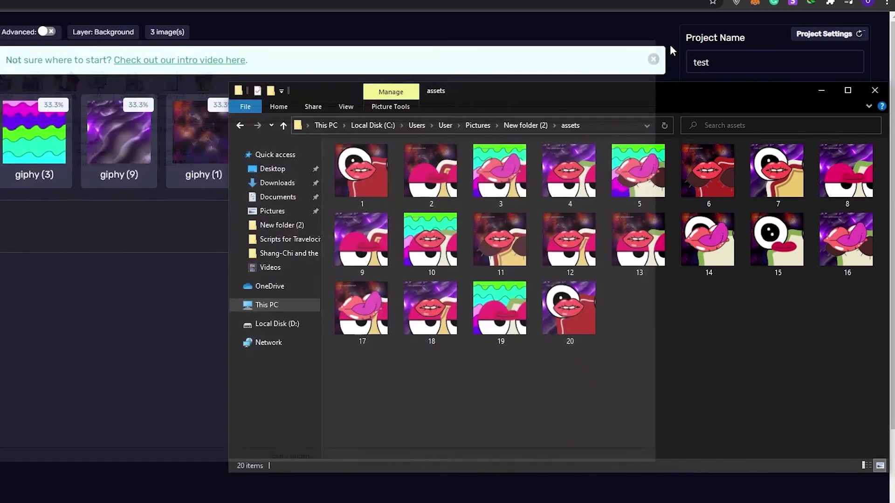
pyautogui.moveTo(801, 101); pyautogui.dragTo(517, 114)
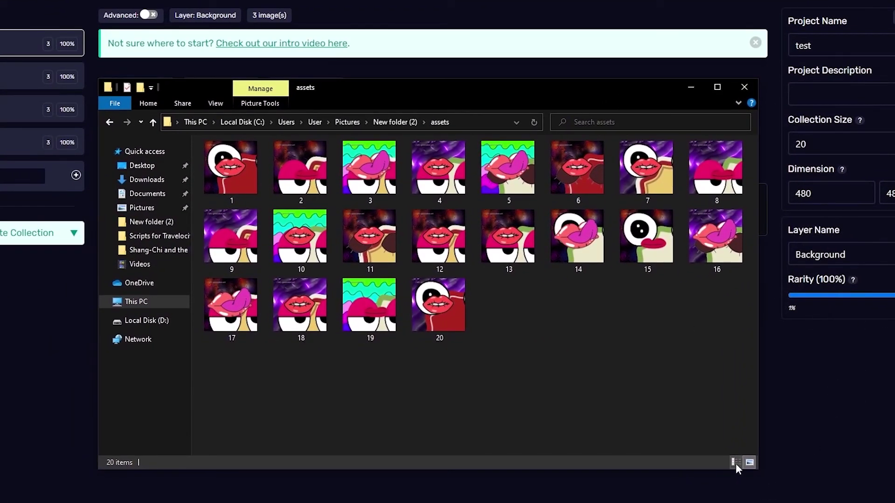
pyautogui.moveTo(756, 472); pyautogui.dragTo(654, 374)
# Minimize File Explorer to reveal the generator's test project and layers
pyautogui.click(761, 387)
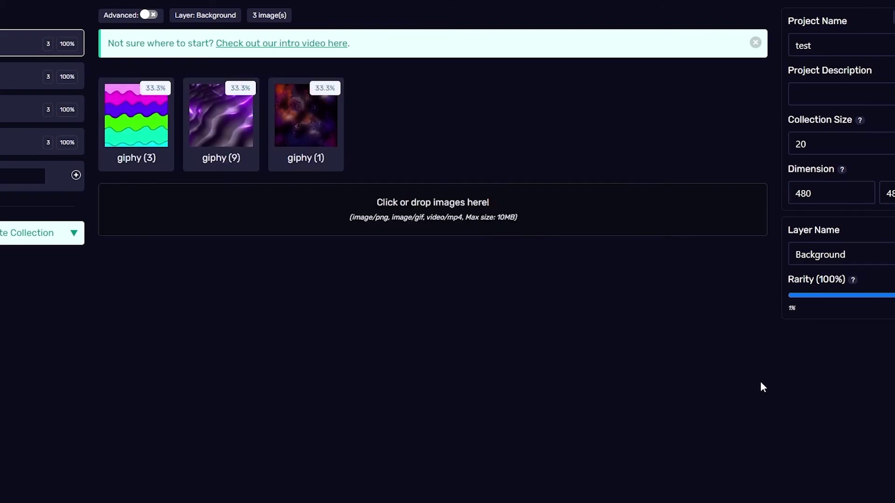